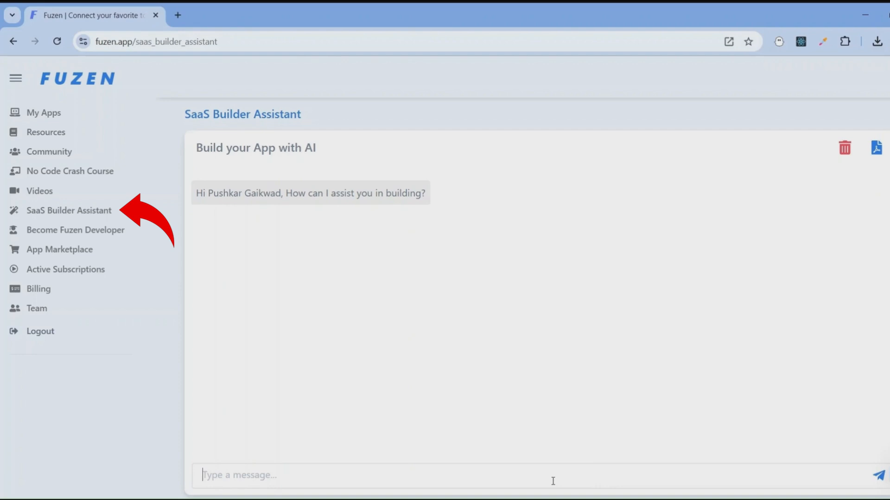
# - Send the assistant the message "Hi I want to create a simple crm for my real estate business. please help."
pyautogui.write('Hi I want o')
pyautogui.press('BackSpace')
pyautogui.write('to create a simple crm for my real estate busieness. please ')
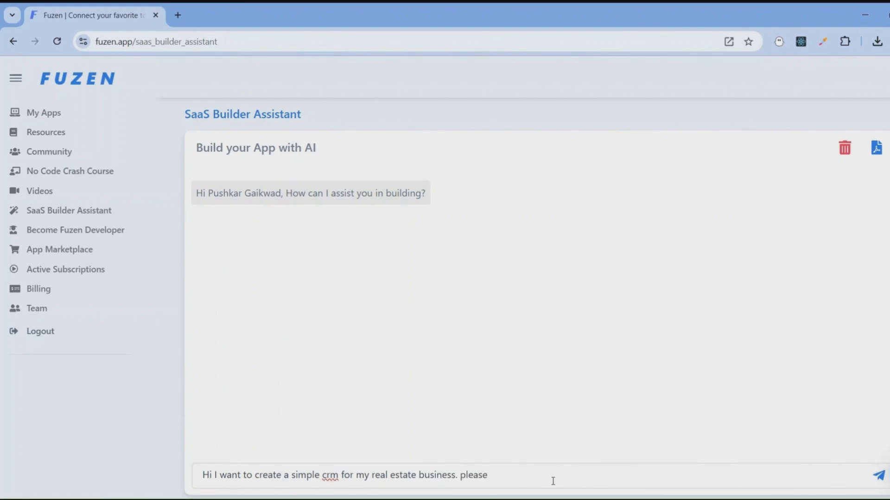
pyautogui.write('help.')
pyautogui.press('Return')
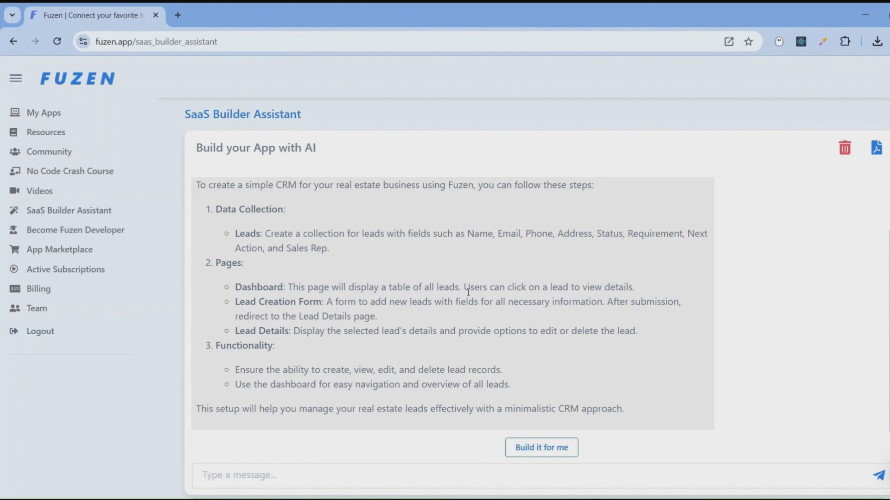
# - Send "Ok. Please add Next Action Date to the leads collection." to the assistant and have it build the app
pyautogui.scroll(-1, 468, 292)
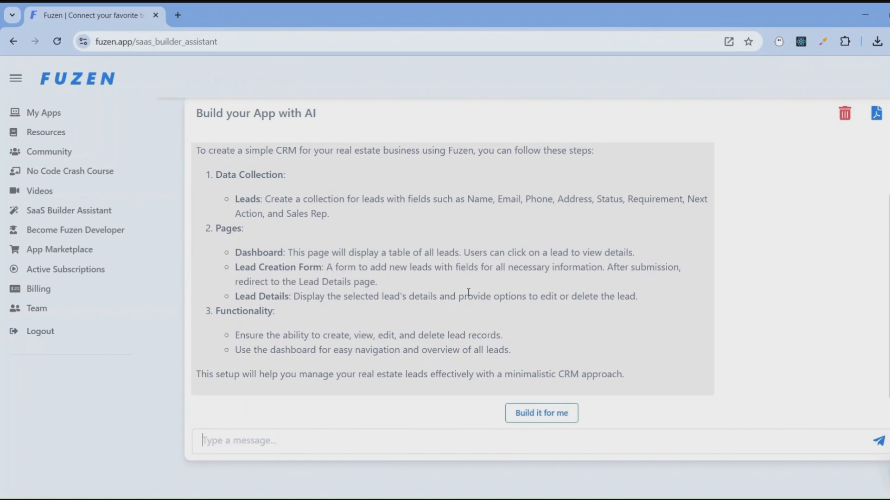
pyautogui.click(344, 444)
pyautogui.write('Ok. Pleas')
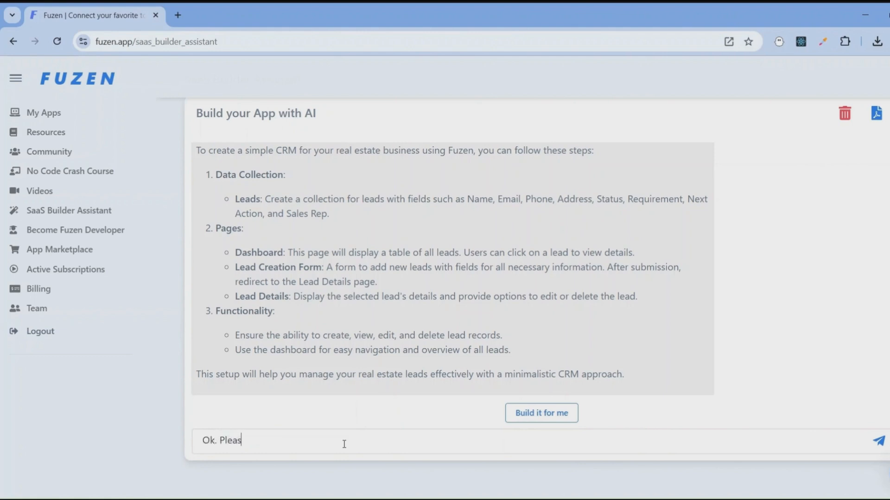
pyautogui.write('e add Next Action Dat')
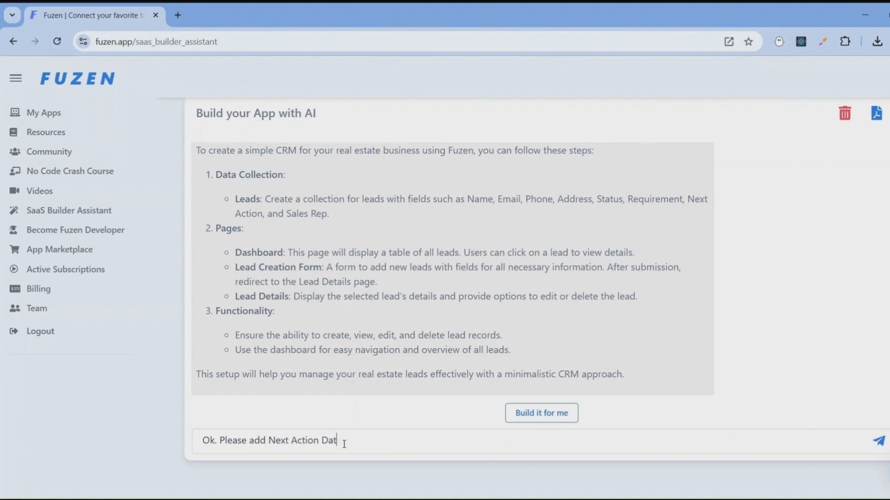
pyautogui.write('e to the leads collection.')
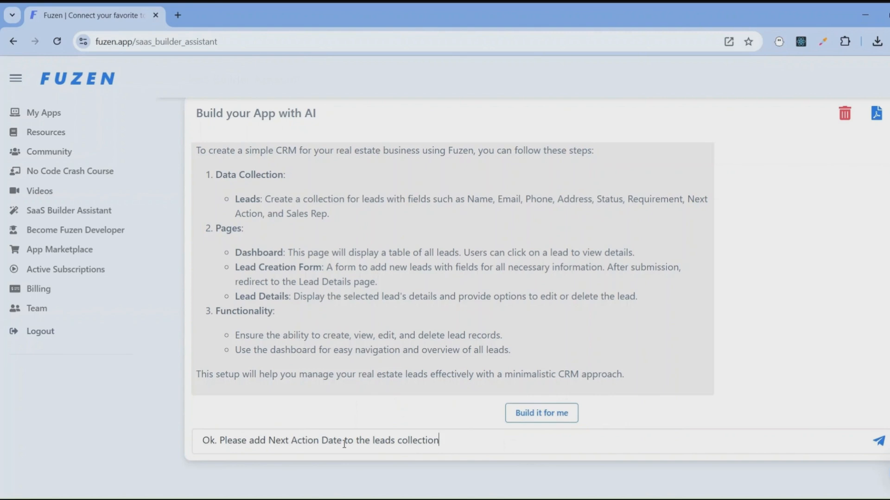
pyautogui.press('Return')
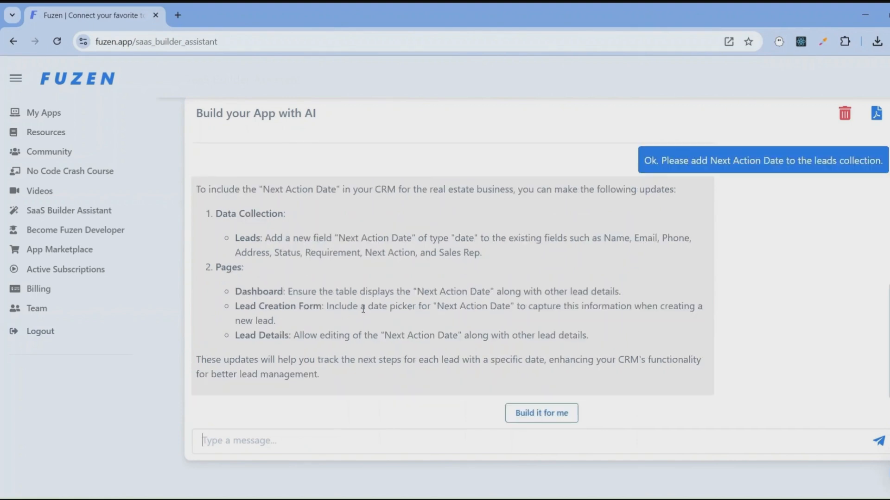
pyautogui.click(545, 417)
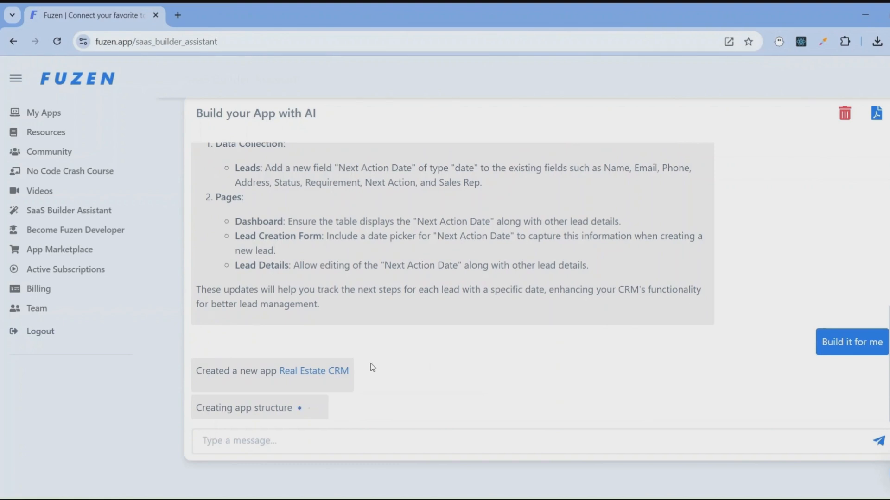
# - Open the Real Estate CRM app for editing and review its Leads collection fields and its list of pages
pyautogui.click(334, 374)
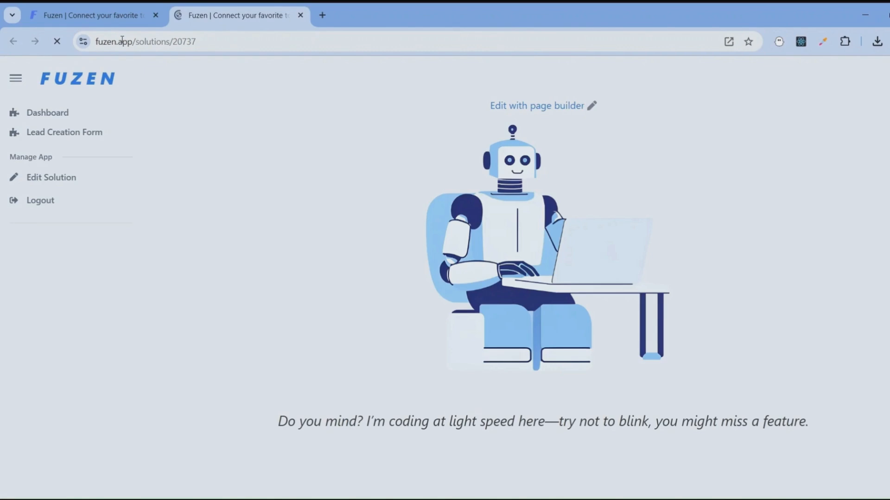
pyautogui.click(53, 181)
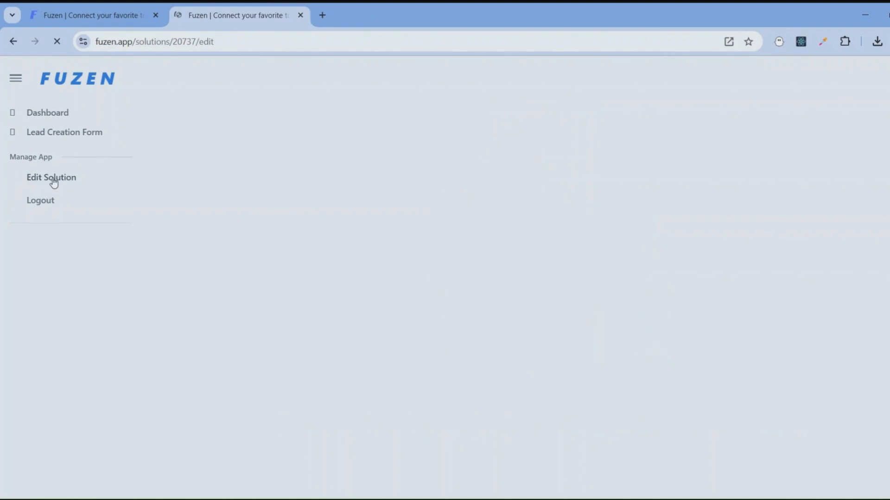
pyautogui.scroll(-4, 228, 207)
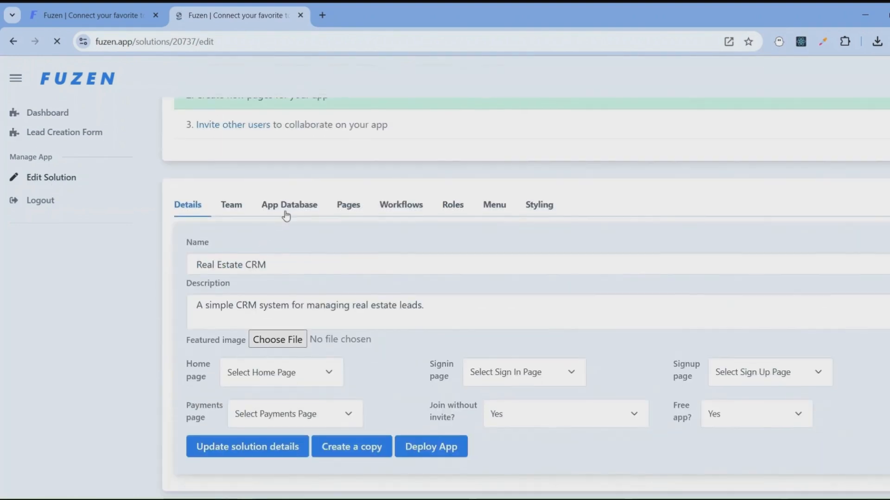
pyautogui.click(285, 209)
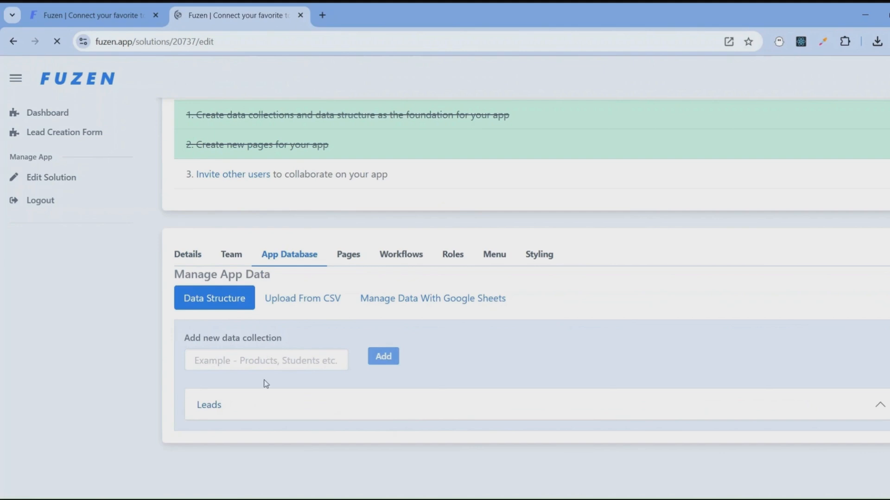
pyautogui.click(260, 404)
pyautogui.scroll(-8, 253, 354)
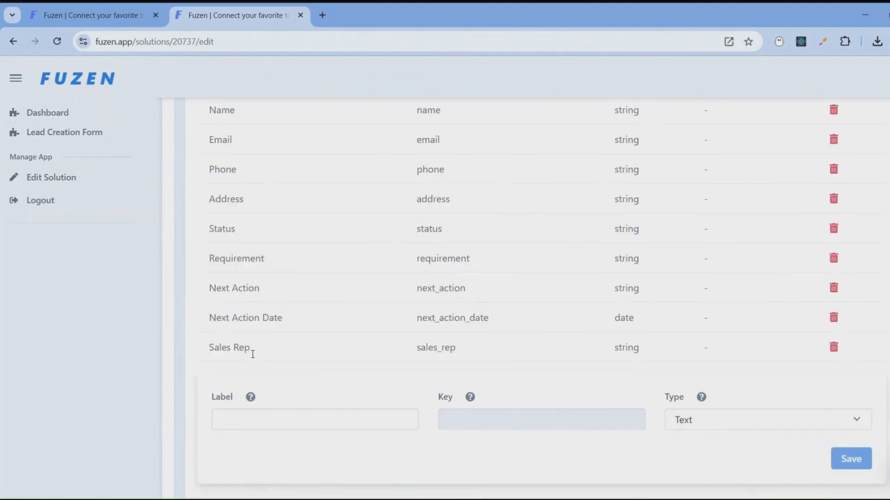
pyautogui.scroll(7, 251, 354)
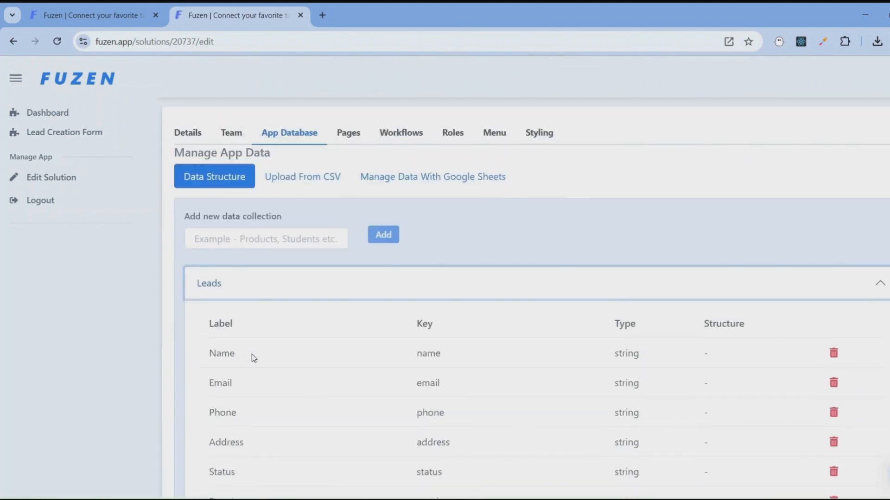
pyautogui.click(355, 194)
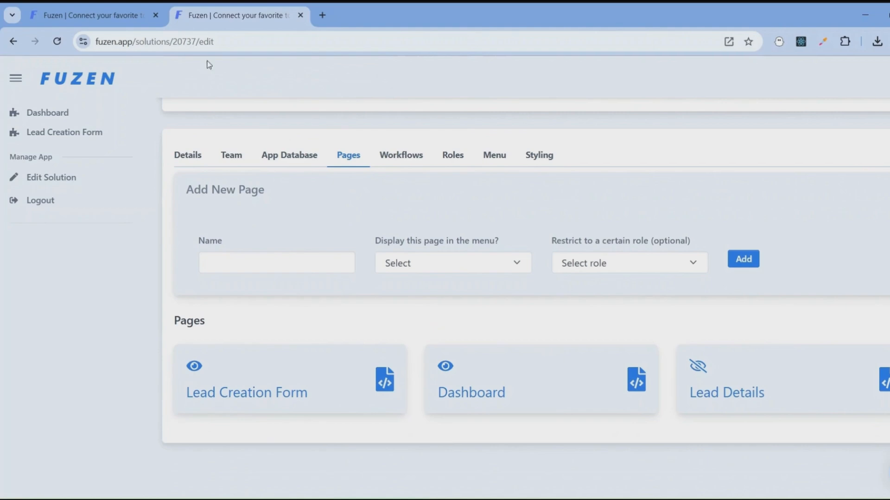
# - Approve the assistant's proposed blocks for the Dashboard page and open the generated page
pyautogui.click(133, 6)
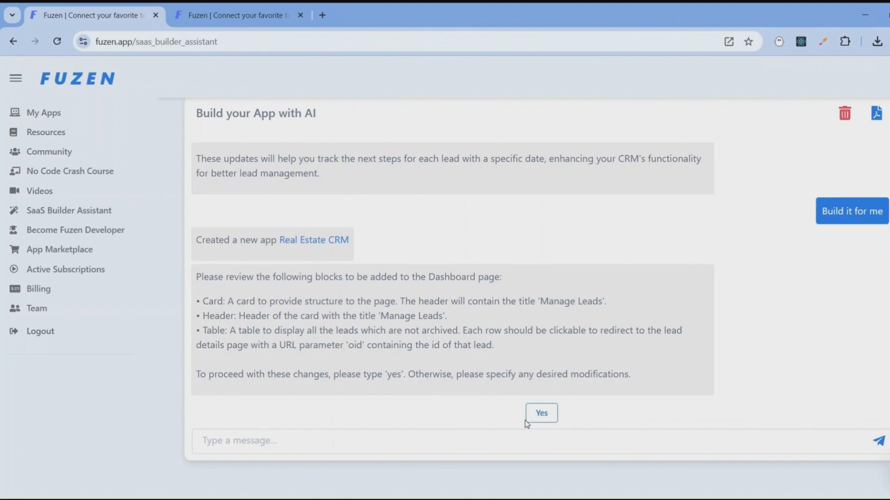
pyautogui.click(541, 413)
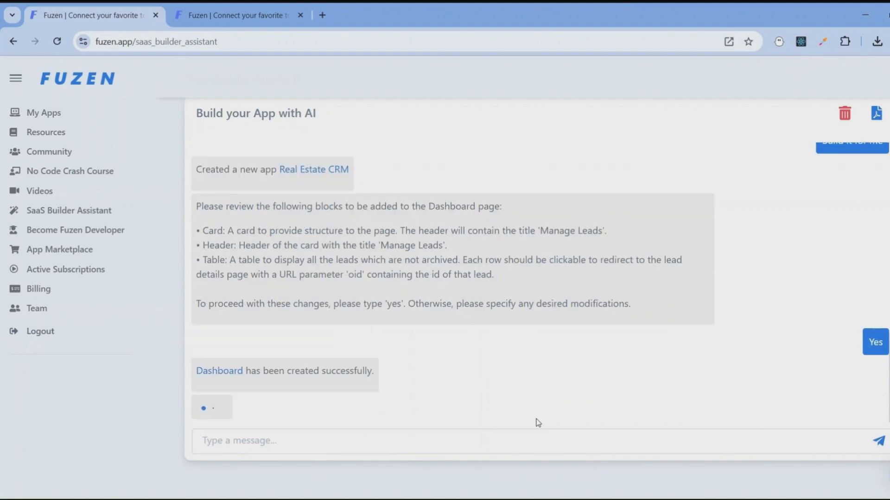
pyautogui.click(211, 373)
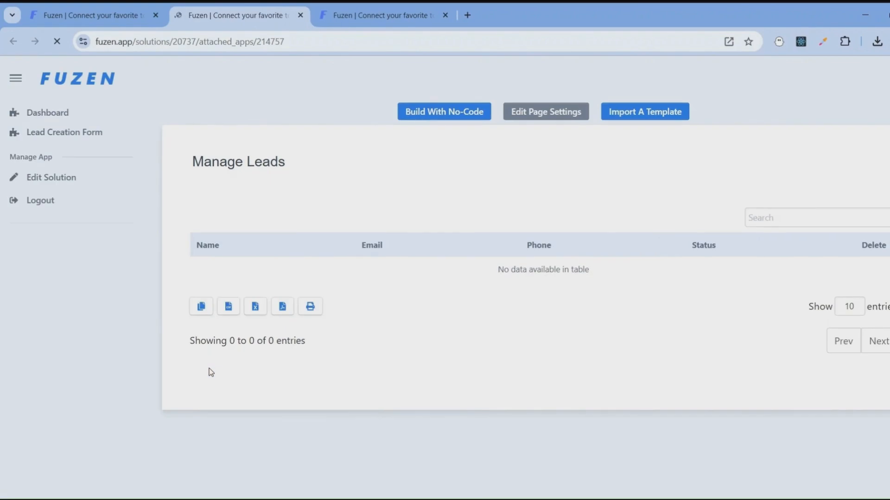
# - Return to the assistant chat, review the proposed Lead Creation Form blocks and approve them
pyautogui.click(81, 7)
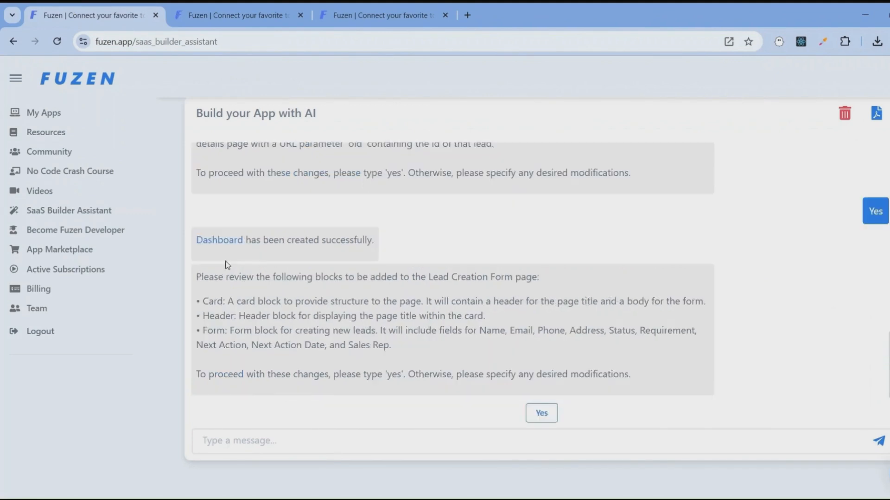
pyautogui.moveTo(211, 277); pyautogui.dragTo(433, 348)
pyautogui.click(432, 349)
pyautogui.click(532, 408)
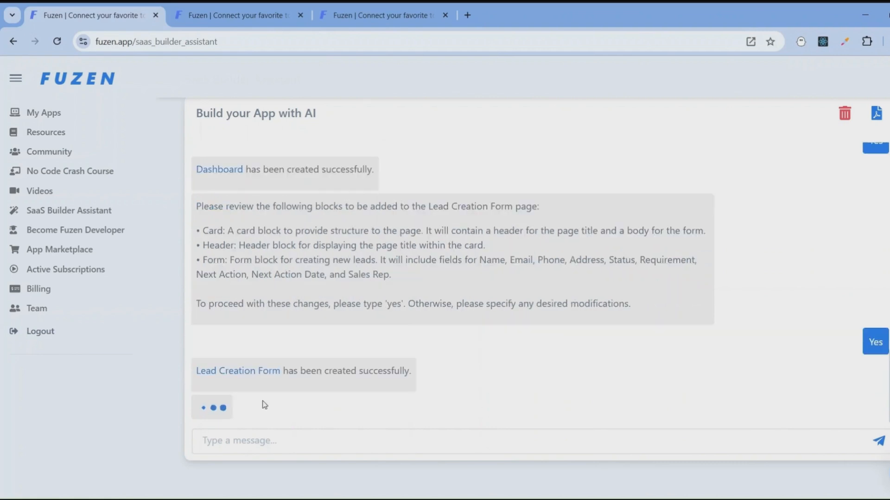
# - Open the generated Lead Creation Form page and examine its fields, including the Status choices and Next Action Date picker
pyautogui.click(255, 371)
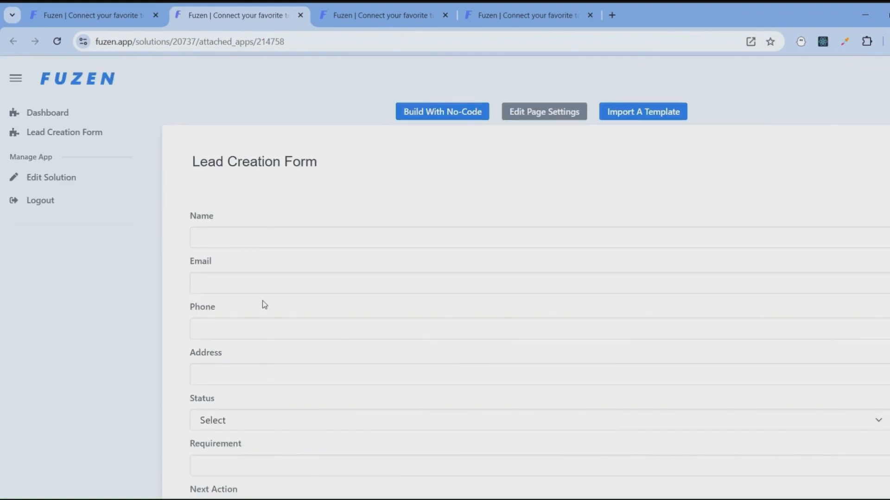
pyautogui.scroll(-3, 262, 301)
pyautogui.click(262, 300)
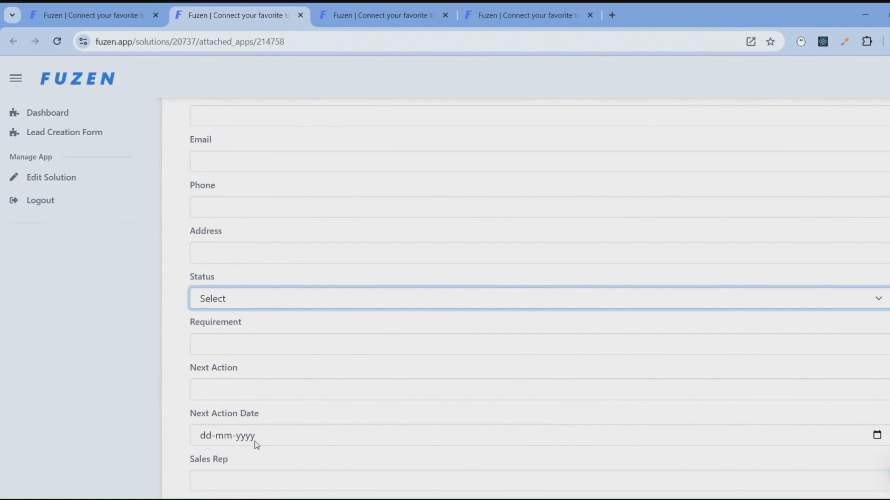
pyautogui.click(364, 439)
pyautogui.click(877, 435)
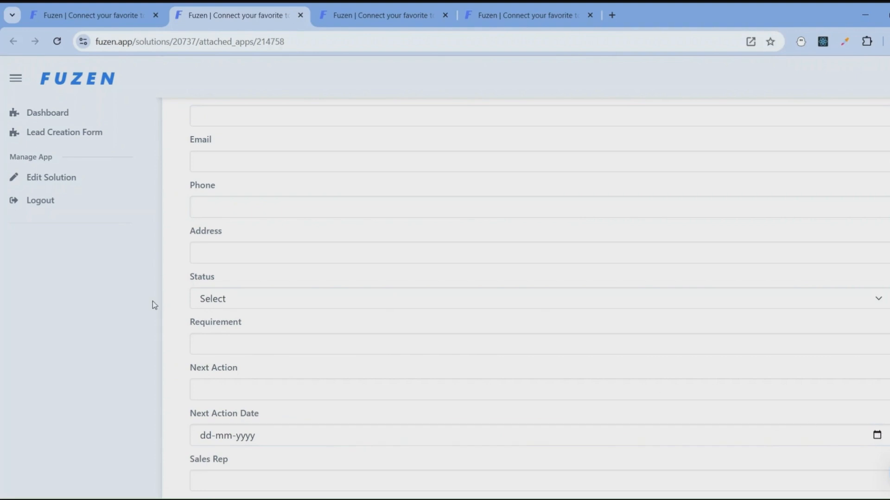
pyautogui.scroll(-3, 274, 293)
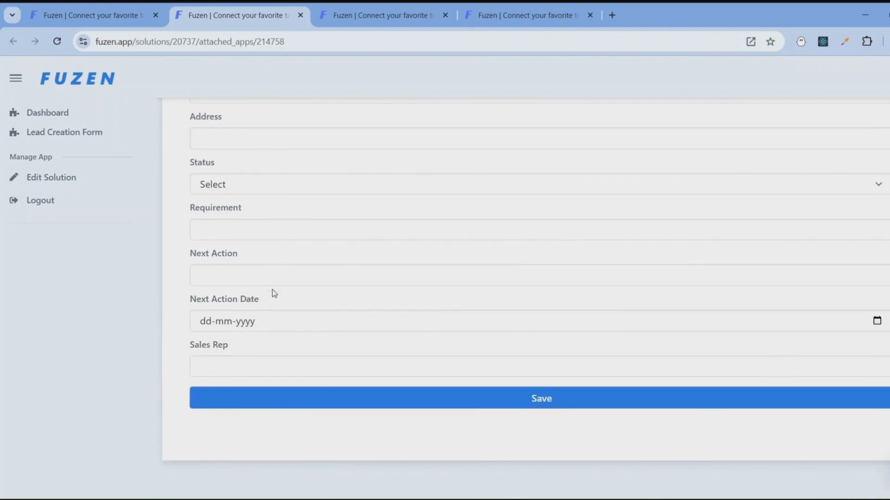
pyautogui.scroll(3, 274, 291)
# - Draft the Lead Details reply "1. I want to display the lead name at the top and also add a form to edit all the fields."
pyautogui.click(56, 11)
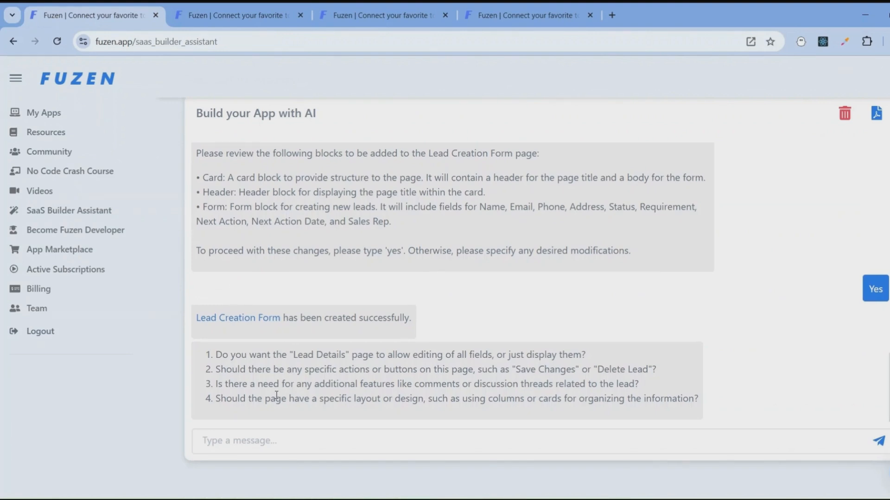
pyautogui.write('1. I want to disp')
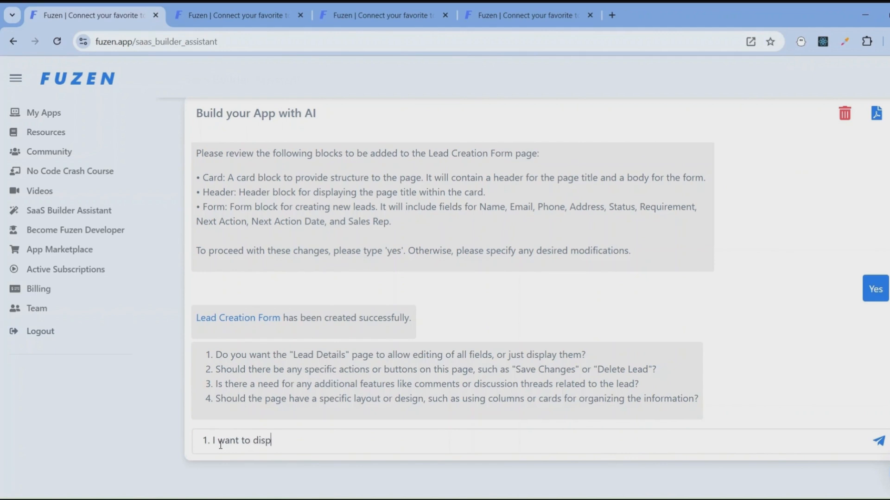
pyautogui.write('lay the lead name ')
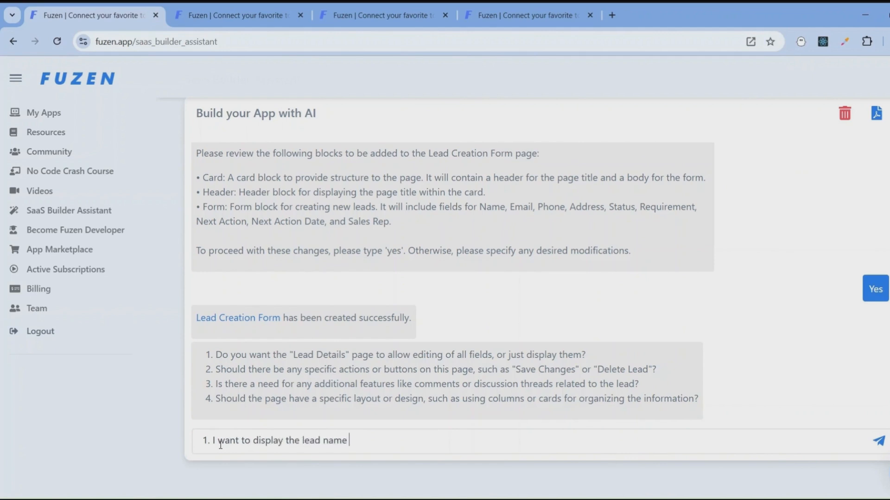
pyautogui.write('at the top and also ad')
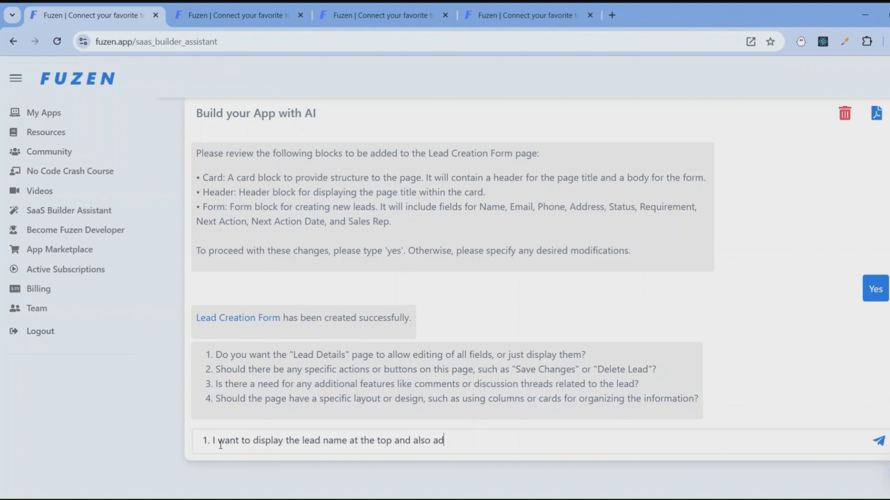
pyautogui.write('d a form to edit all the fields.')
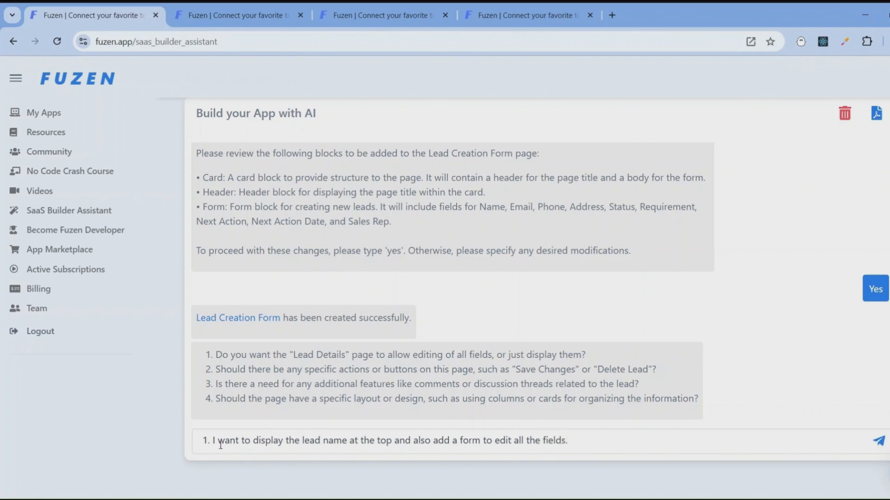
pyautogui.hotkey('shift', 'Return')
pyautogui.write('2.')
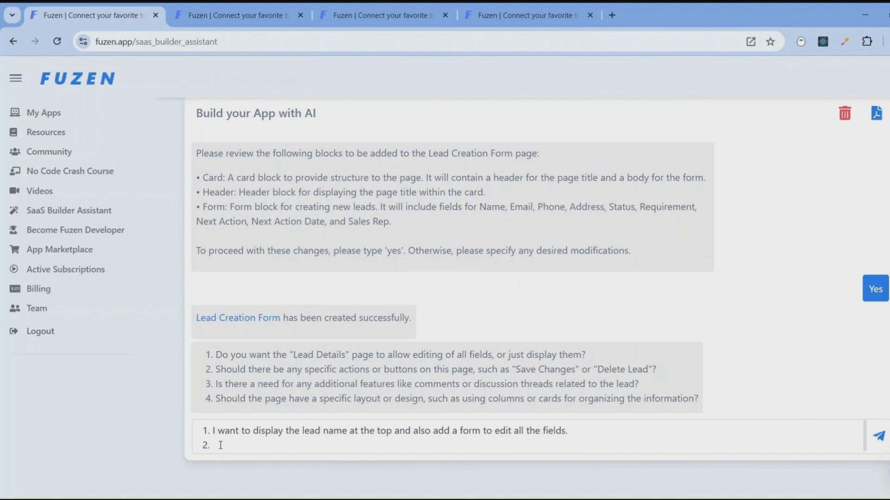
pyautogui.press('BackSpace')
pyautogui.press('BackSpace')
pyautogui.press('BackSpace')
pyautogui.press('BackSpace')
# - Send the drafted reply, review the blocks proposed for the Lead Details page and approve them
pyautogui.press('Return')
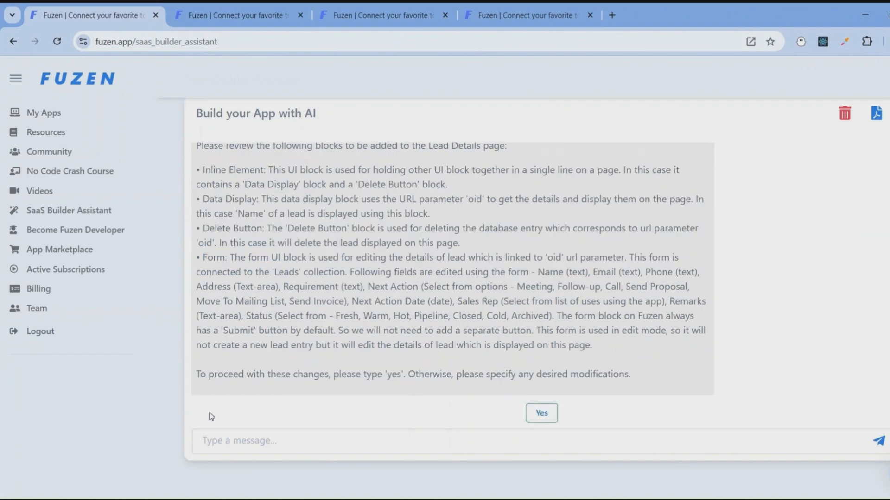
pyautogui.scroll(1, 249, 372)
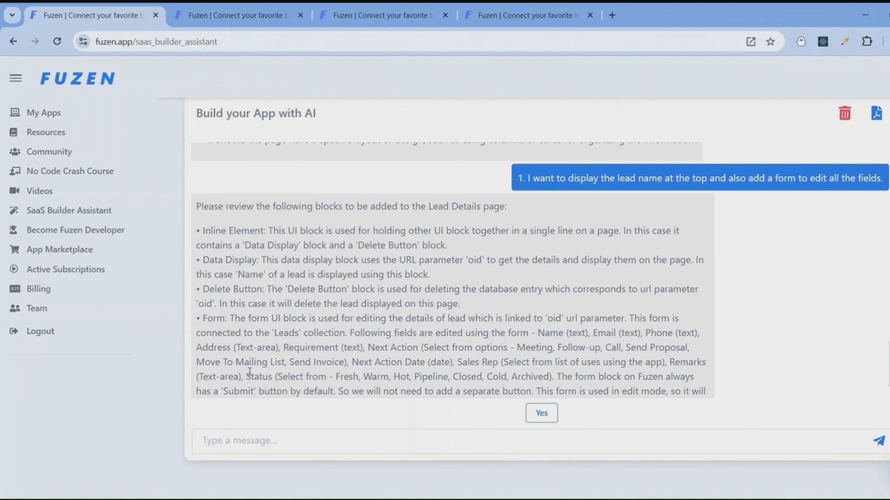
pyautogui.scroll(-1, 276, 362)
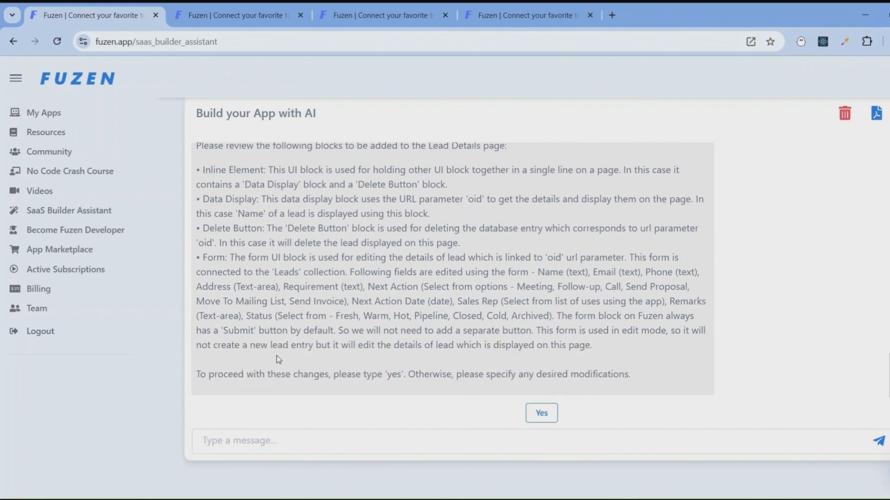
pyautogui.click(541, 413)
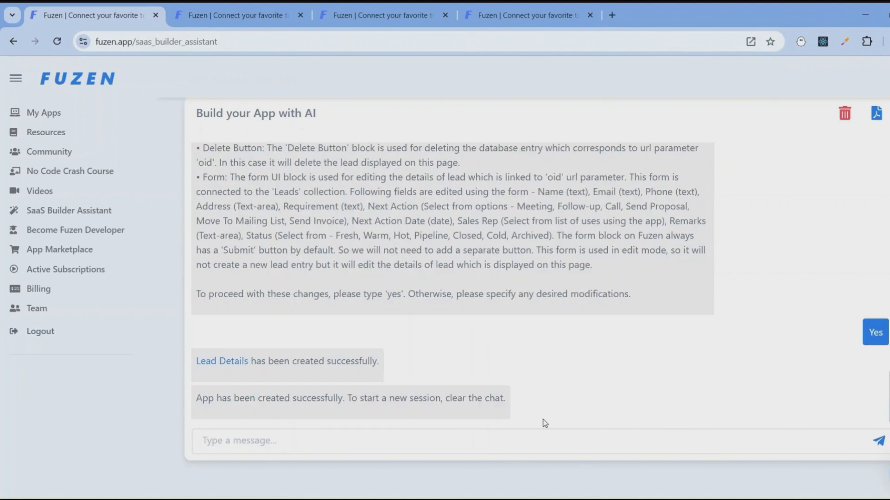
# - Switch to the generated CRM app and open its Dashboard page
pyautogui.moveTo(234, 398); pyautogui.dragTo(366, 402)
pyautogui.click(366, 403)
pyautogui.click(242, 11)
pyautogui.click(60, 116)
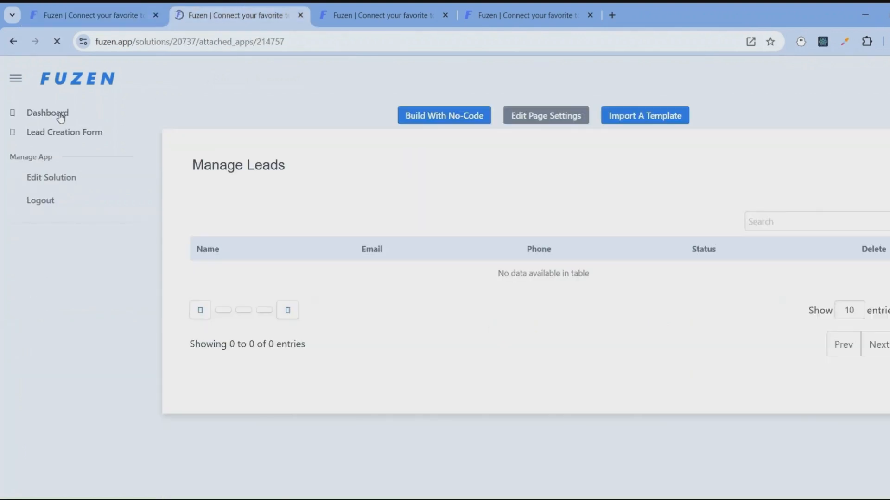
# - Open the Lead Creation Form page and enter the lead's full name, e-mail address and phone number
pyautogui.click(66, 134)
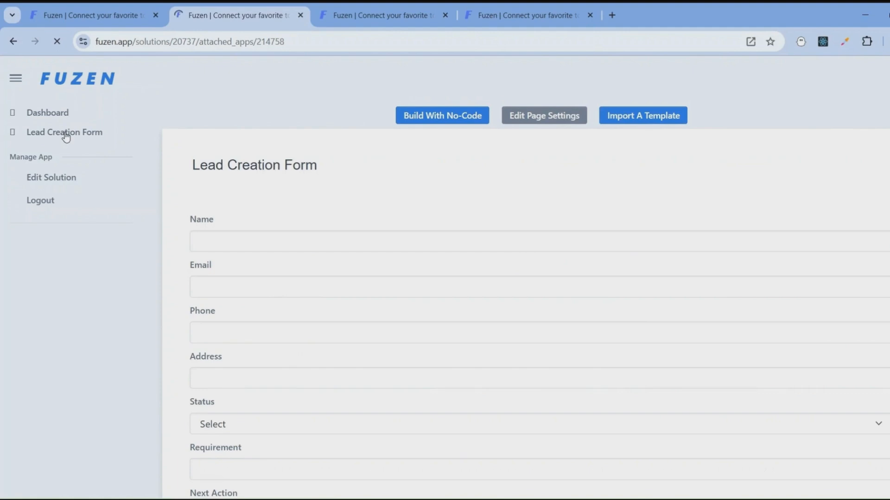
pyautogui.click(214, 239)
pyautogui.click(258, 281)
pyautogui.click(242, 329)
pyautogui.write('9999988888')
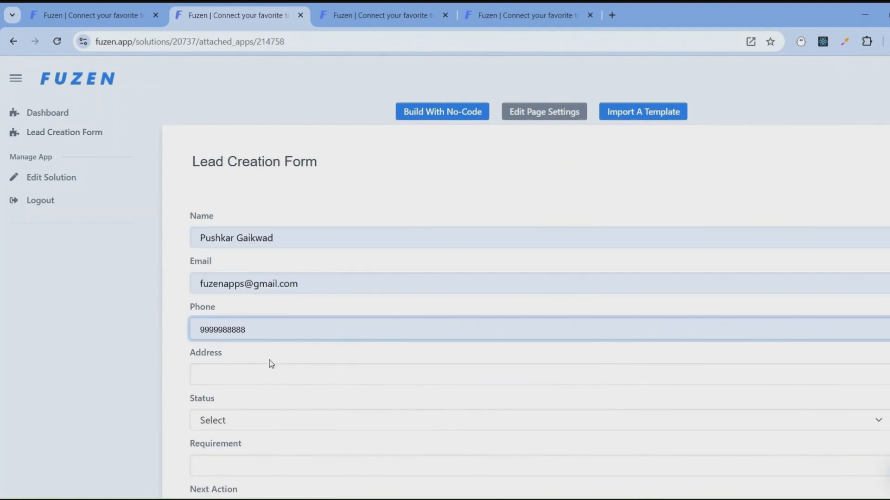
# - Fill in the lead's address and set the Status to Active
pyautogui.scroll(-3, 270, 363)
pyautogui.click(216, 250)
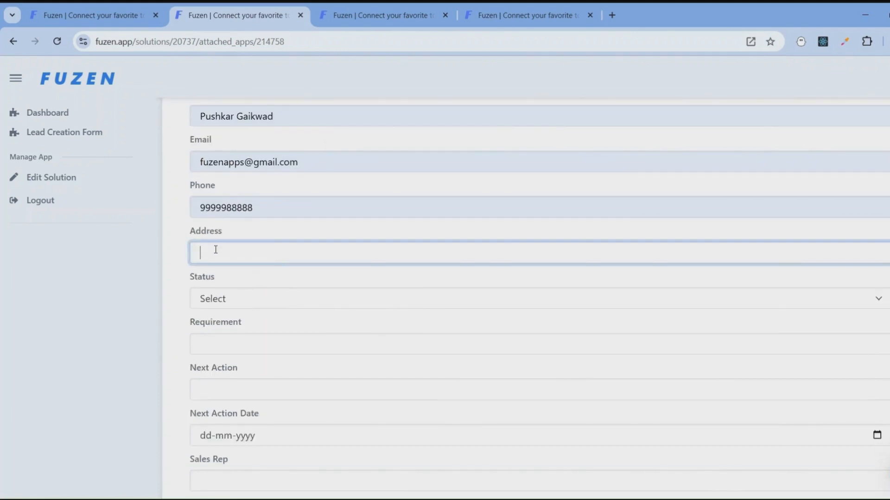
pyautogui.click(278, 306)
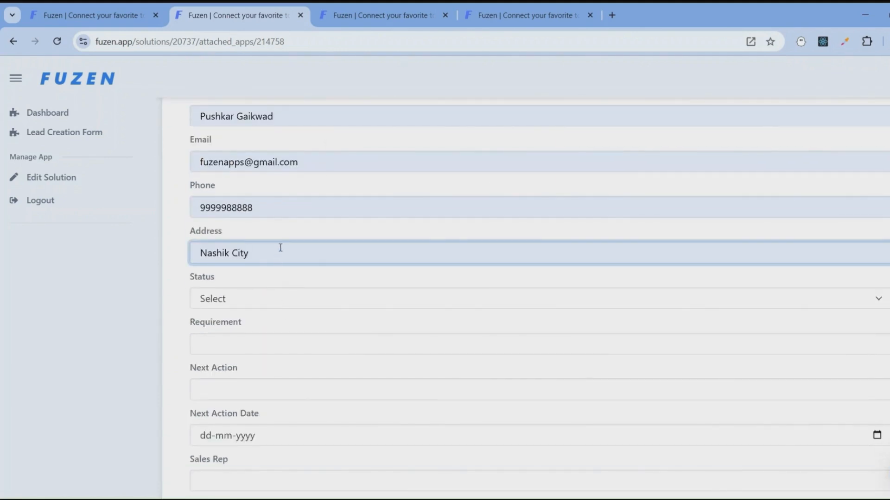
pyautogui.write(', India')
pyautogui.press('Tab')
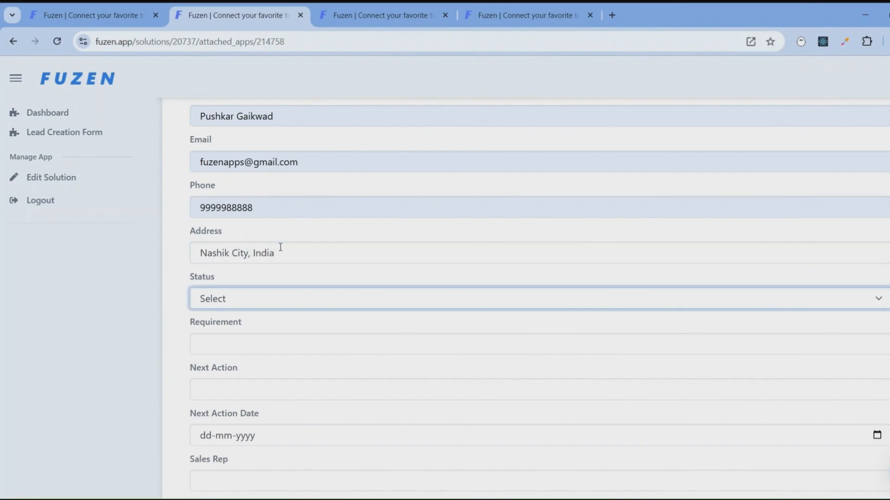
pyautogui.press('Down')
pyautogui.press('Tab')
# - Enter "Iphone16" as the lead's Requirement and "Call" as the Next Action
pyautogui.write('Iph')
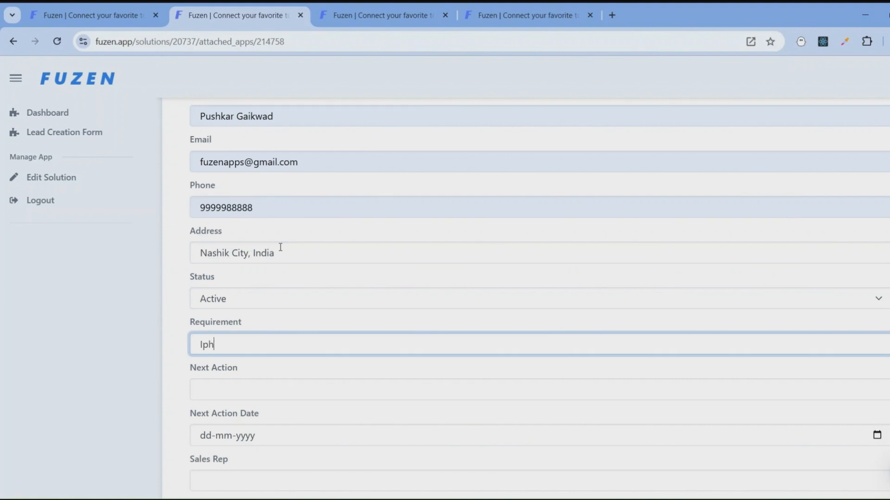
pyautogui.write('one16')
pyautogui.press('Tab')
pyautogui.write('Me')
pyautogui.press('BackSpace')
pyautogui.press('BackSpace')
pyautogui.write('Call')
pyautogui.press('Tab')
# - Set the Next Action Date to 09-12-2024 and save the new lead
pyautogui.scroll(-3, 440, 250)
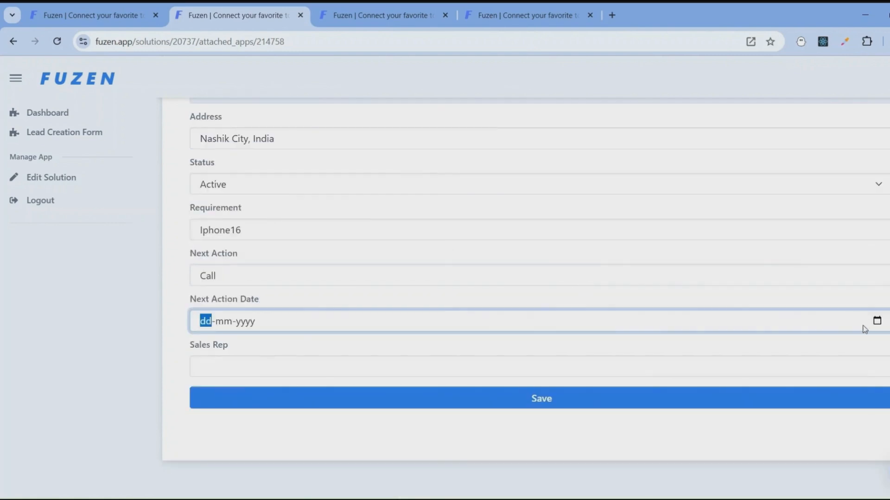
pyautogui.click(877, 321)
pyautogui.click(345, 289)
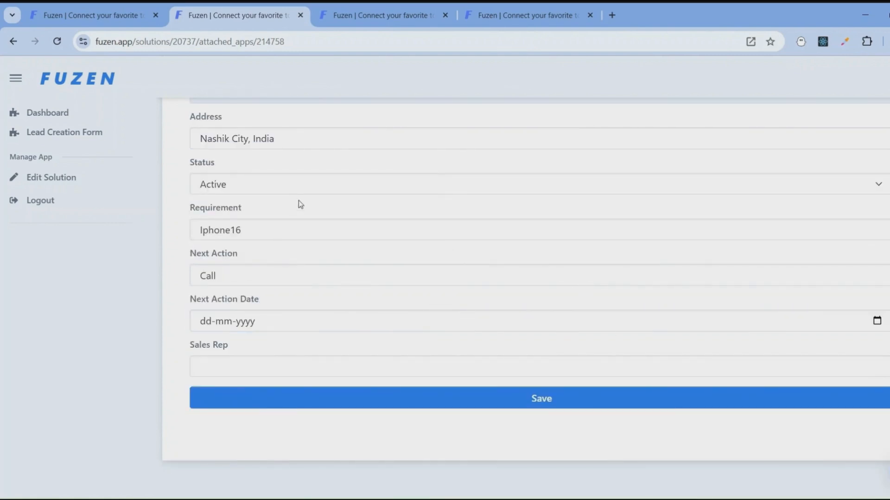
pyautogui.click(224, 229)
pyautogui.click(243, 366)
pyautogui.click(290, 392)
pyautogui.click(371, 406)
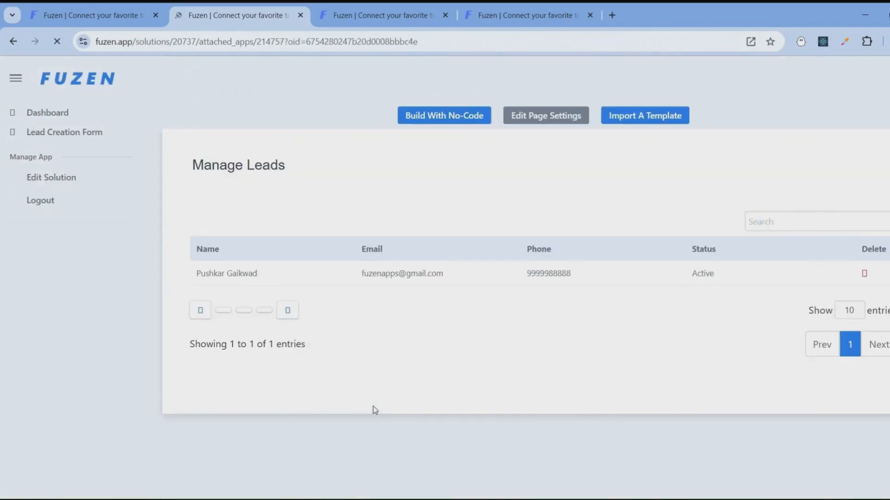
# - Open the new lead from the Manage Leads table and examine its Lead Details page, including the edit fields, name heading and Delete button
pyautogui.click(422, 276)
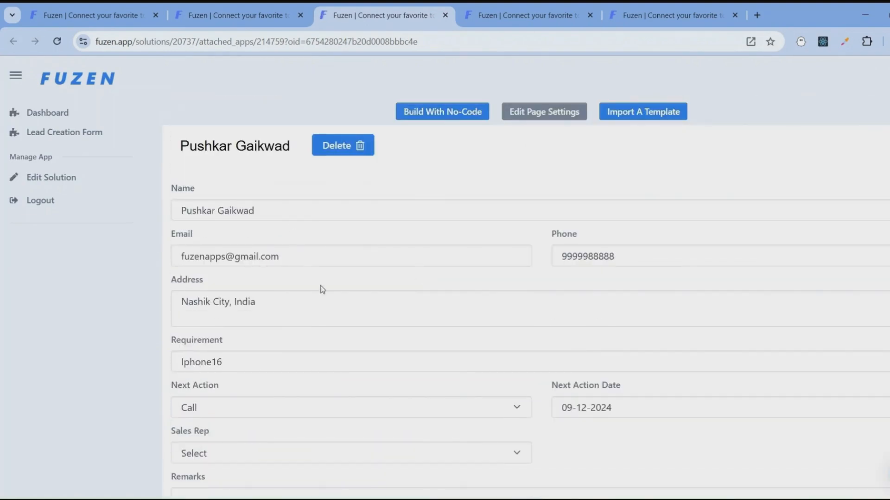
pyautogui.click(305, 315)
pyautogui.scroll(-1, 305, 317)
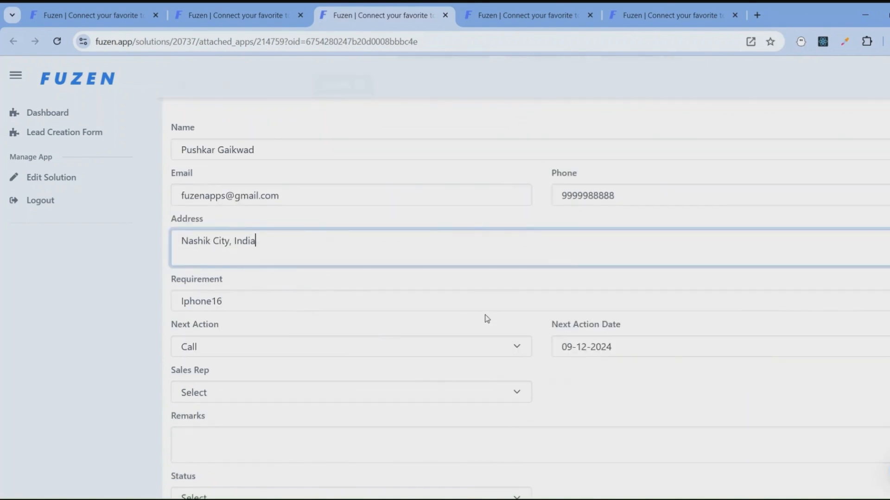
pyautogui.click(414, 395)
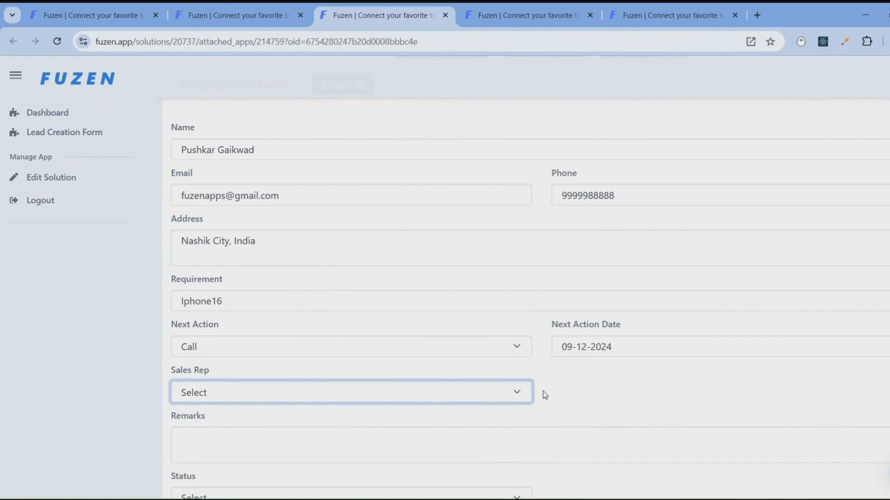
pyautogui.scroll(-1, 549, 371)
pyautogui.scroll(-1, 549, 371)
pyautogui.click(434, 345)
pyautogui.click(426, 401)
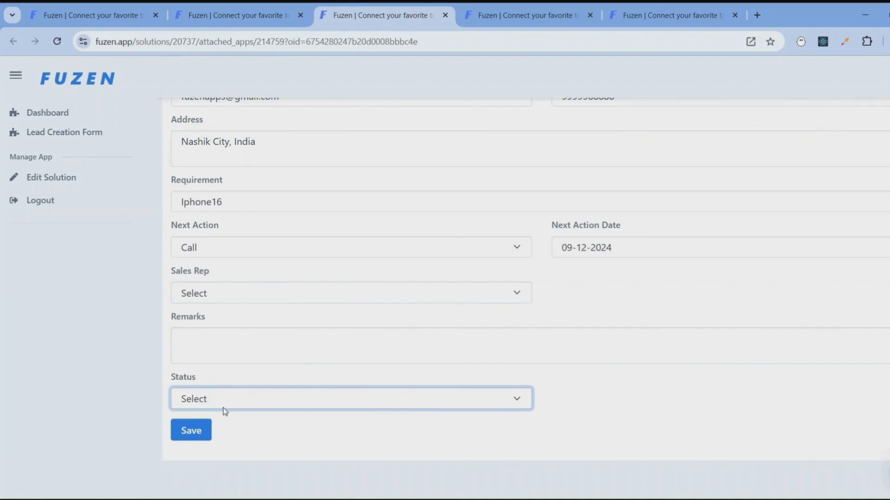
pyautogui.scroll(1, 236, 377)
pyautogui.scroll(3, 237, 376)
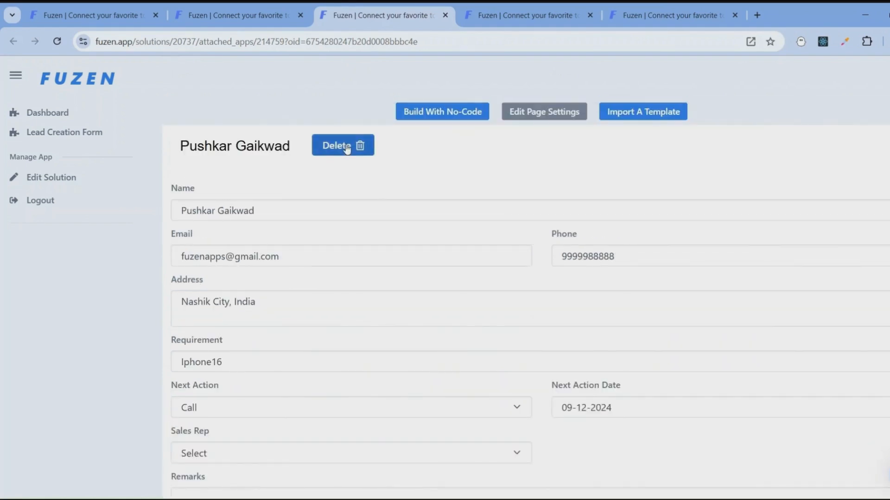
pyautogui.moveTo(181, 146); pyautogui.dragTo(294, 153)
pyautogui.click(325, 172)
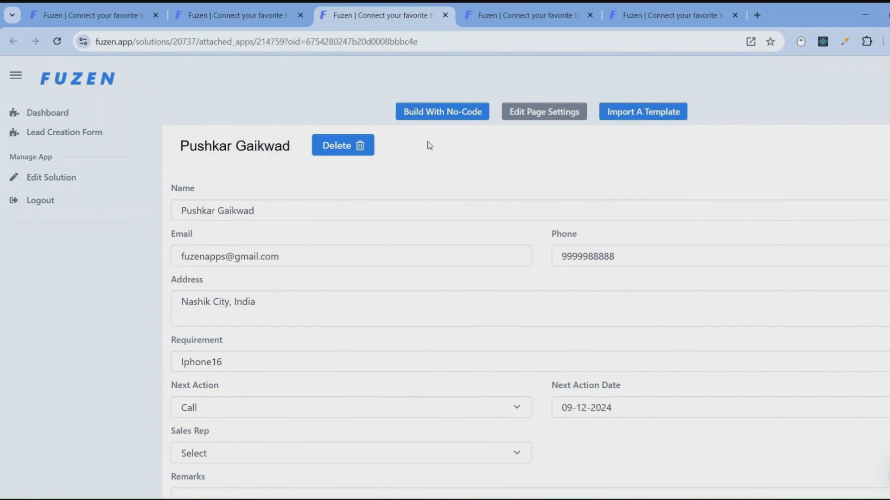
# - Edit the Lead Details page in the no-code builder and change the Delete button's type to Icon
pyautogui.click(440, 117)
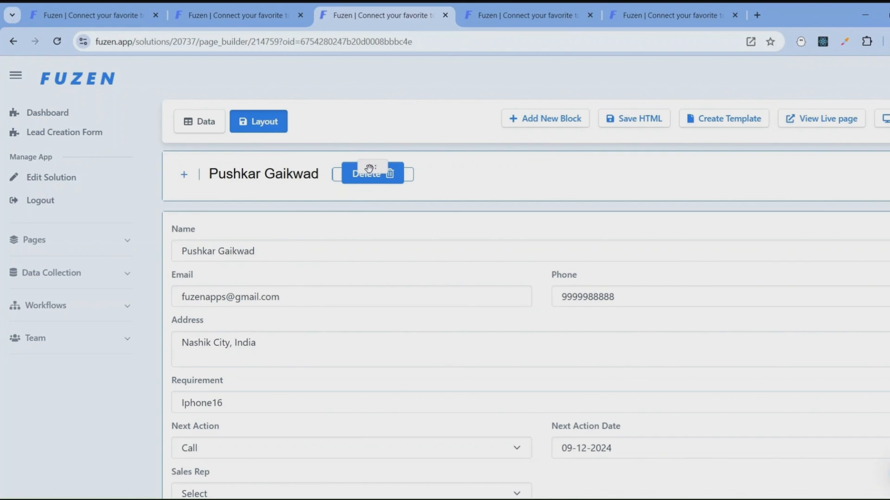
pyautogui.click(369, 169)
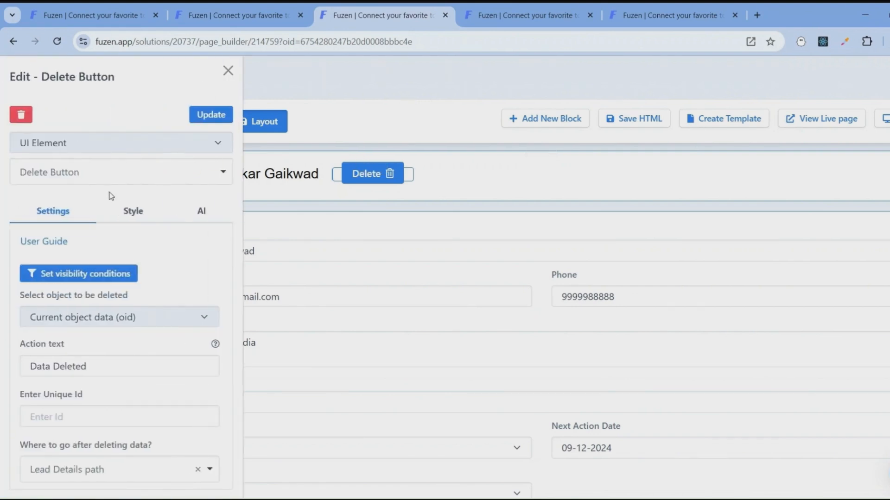
pyautogui.scroll(-4, 111, 259)
pyautogui.scroll(-4, 110, 324)
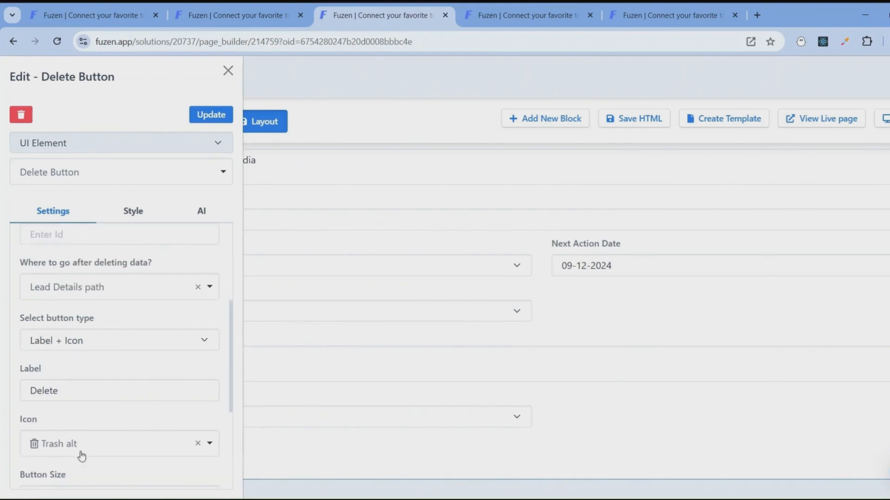
pyautogui.click(93, 346)
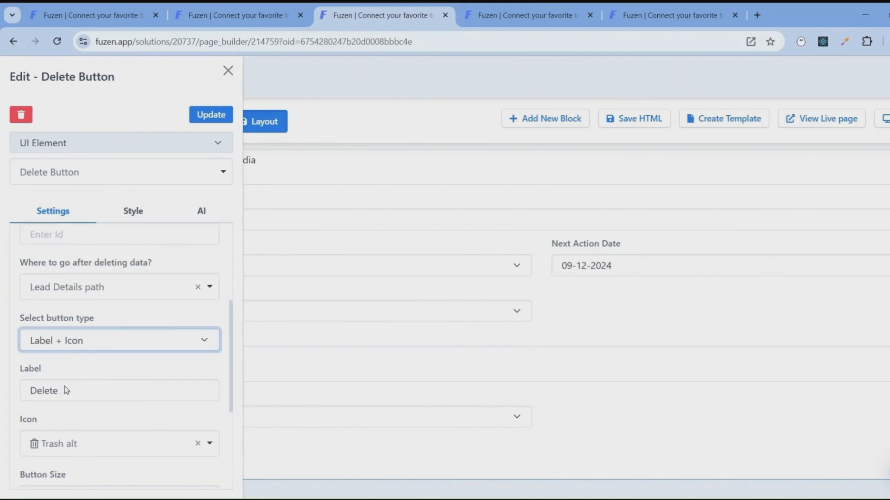
pyautogui.click(60, 403)
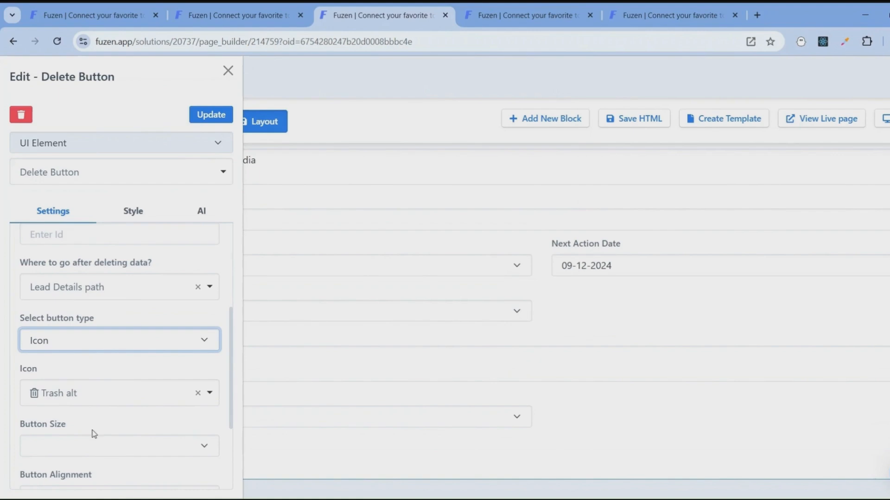
# - Replace the Delete button's icon with the solid Trash icon
pyautogui.scroll(-1, 99, 421)
pyautogui.scroll(-2, 100, 423)
pyautogui.click(111, 274)
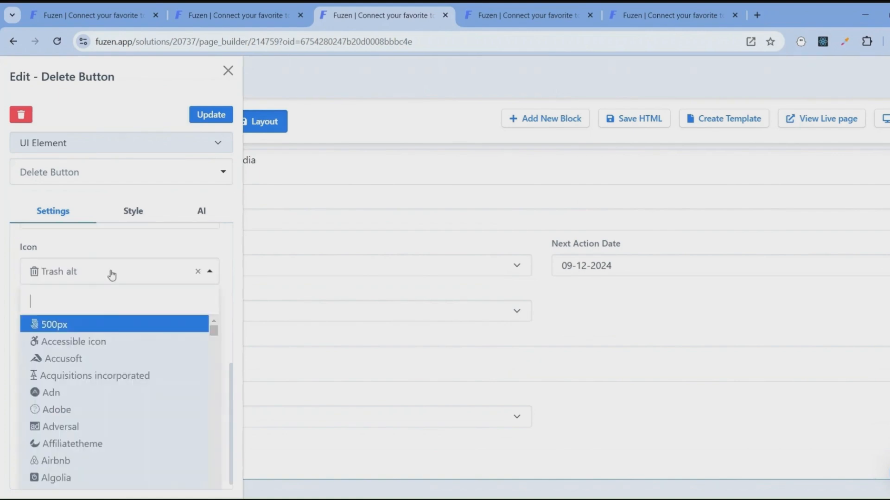
pyautogui.write('tras')
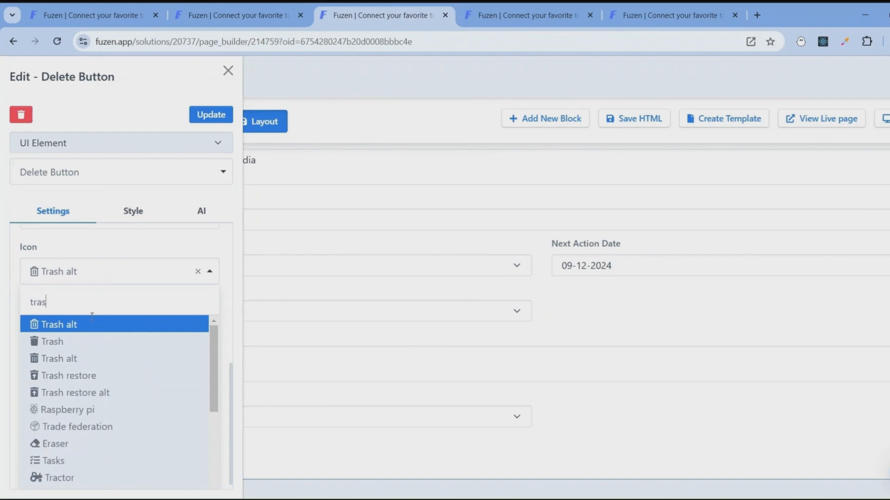
pyautogui.press('Return')
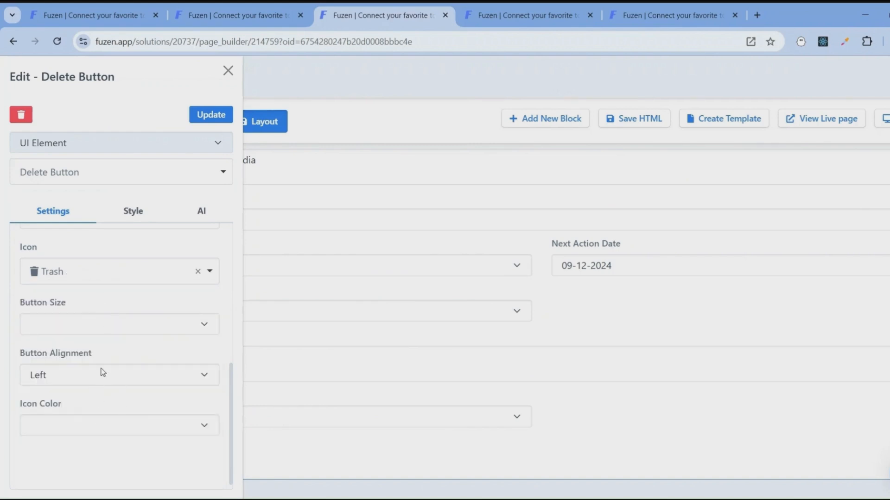
# - Set the Delete button's icon color to red and update the button
pyautogui.click(106, 421)
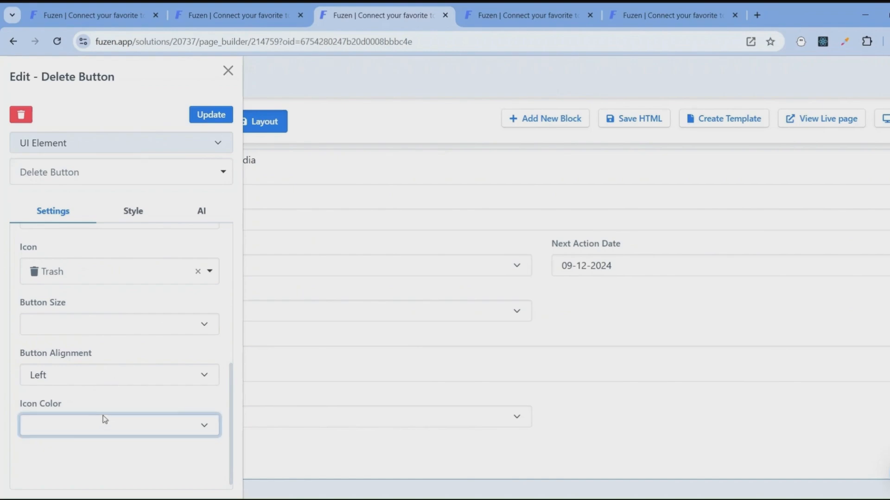
pyautogui.click(86, 373)
pyautogui.click(217, 122)
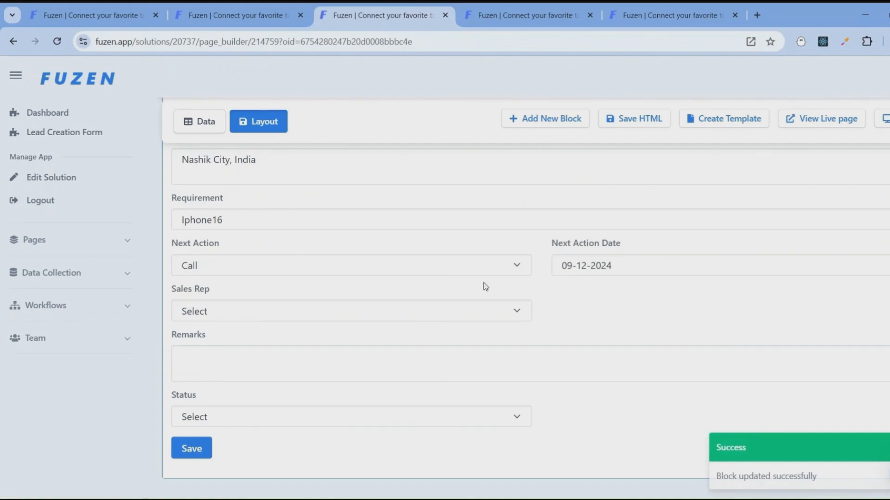
# - Save the edited Lead Details page and open its live version
pyautogui.scroll(3, 730, 143)
pyautogui.scroll(3, 655, 204)
pyautogui.click(633, 125)
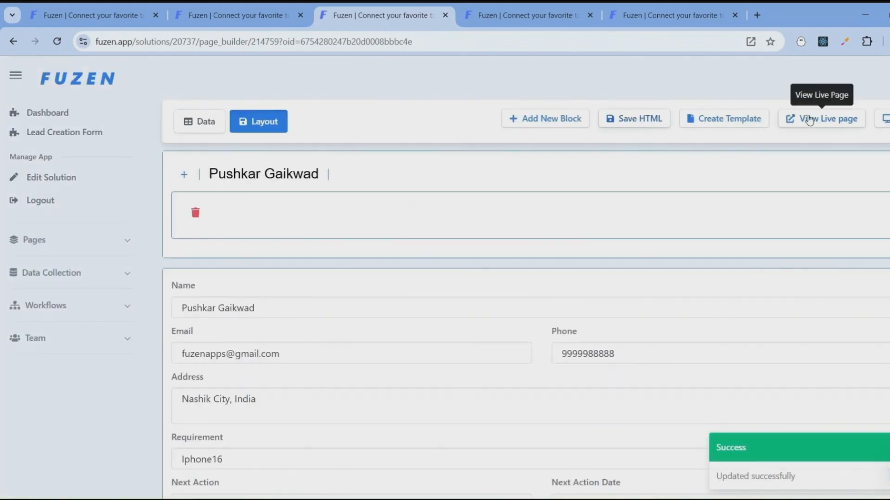
pyautogui.click(806, 119)
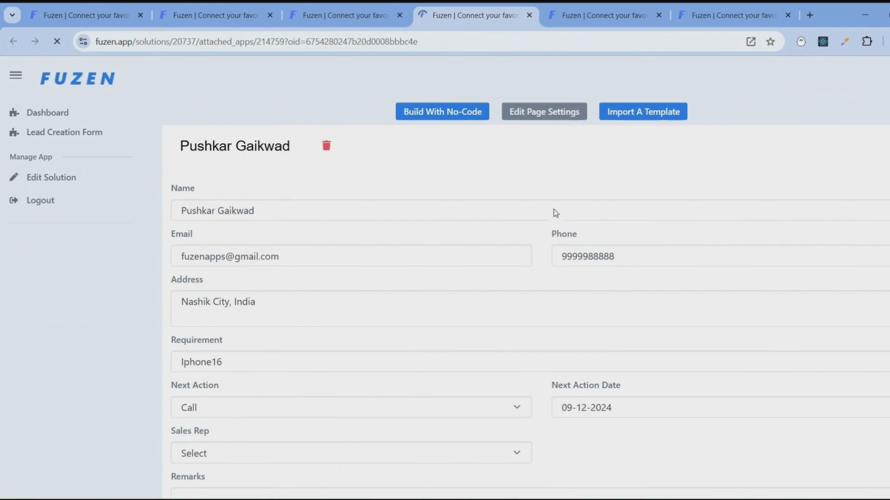